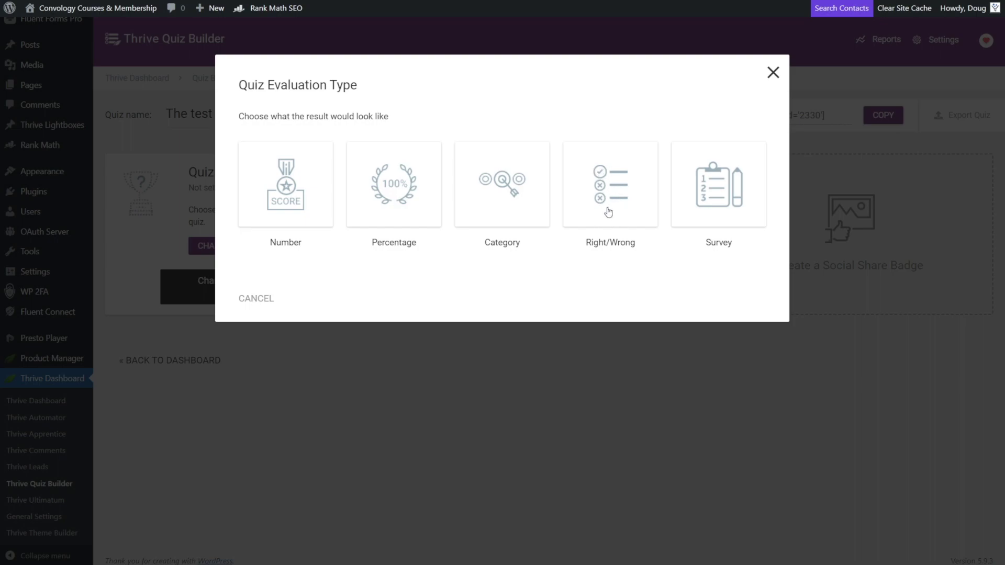
Step: Set the quiz evaluation type to Right/Wrong and have it load the next question after each response, saving the settings
click(610, 194)
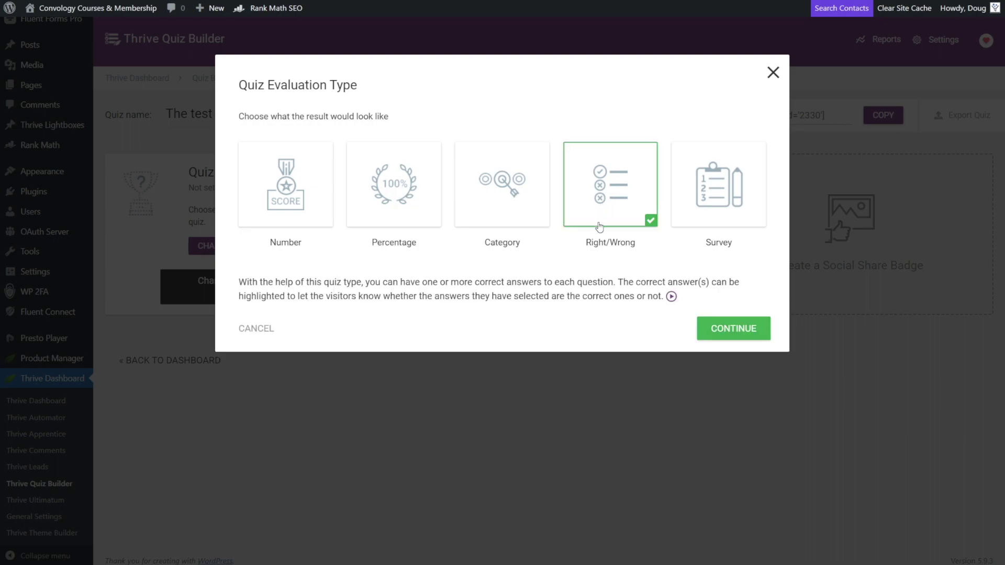
click(717, 330)
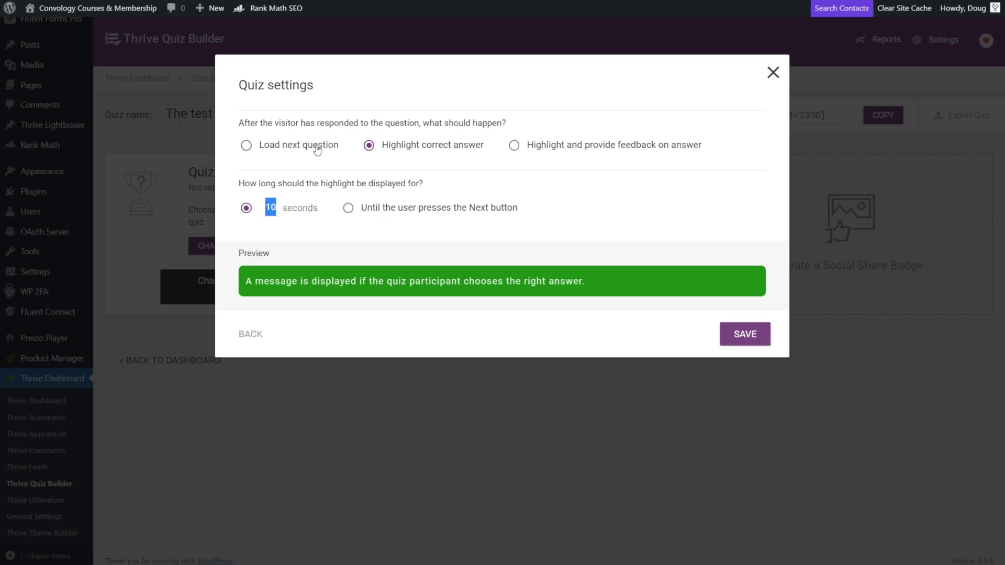
click(295, 148)
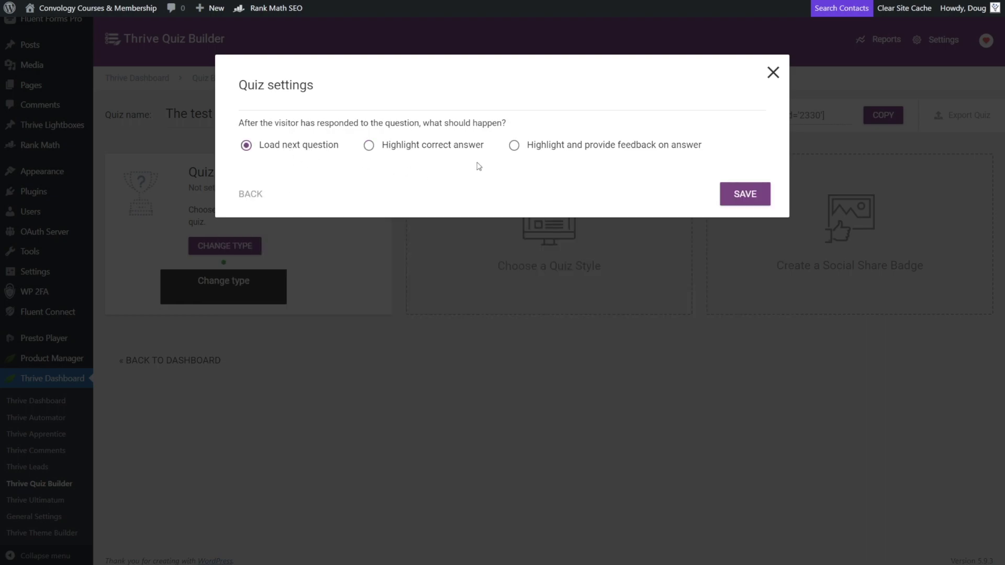
click(735, 195)
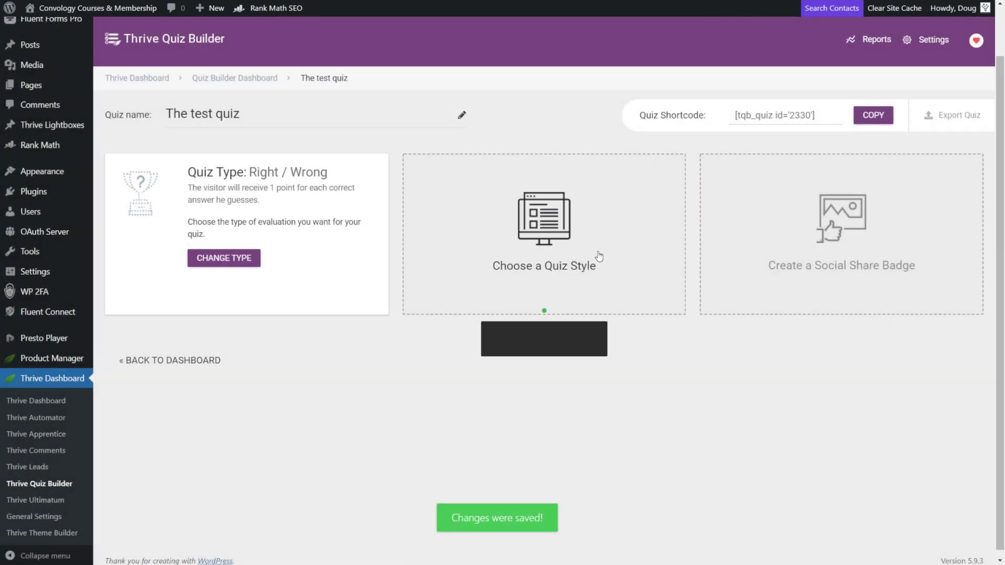
Step: Choose the Lush style for the quiz
click(551, 271)
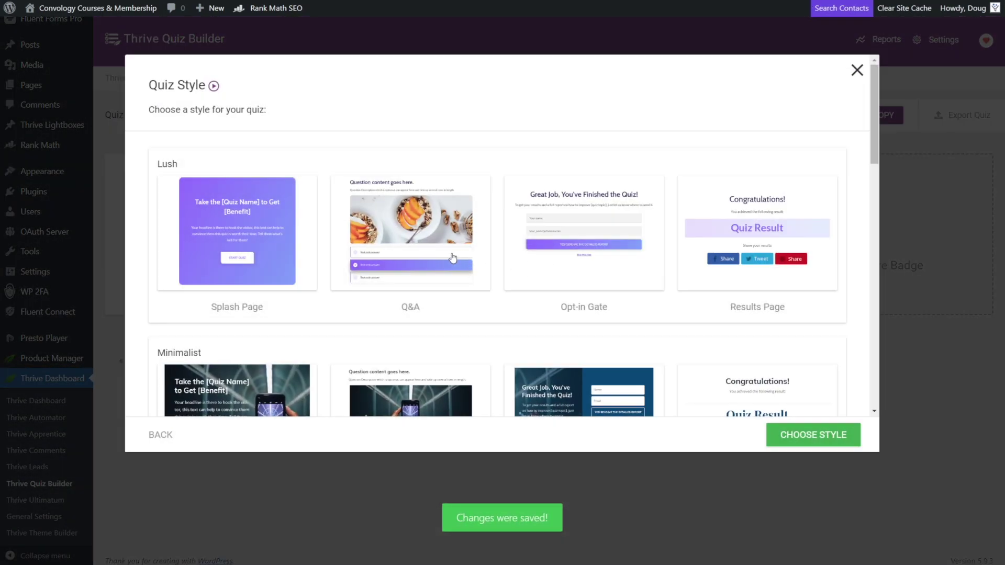
click(276, 217)
click(812, 434)
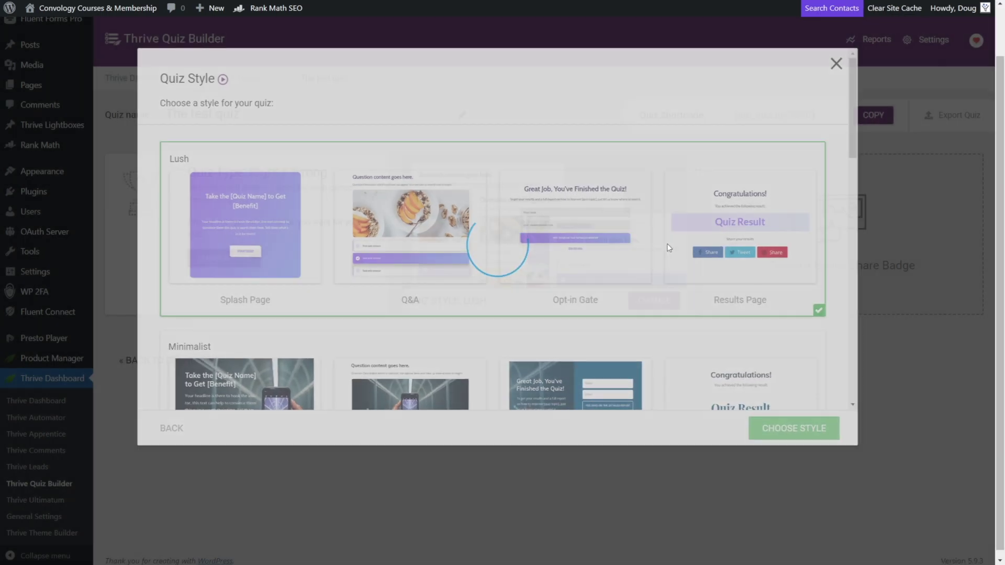
Step: Add a Multiple Choice with Buttons question "What is the right answer" with answers "This is the right answer" (correct) and "This is the wrong answer", saving the quiz
scroll(545, 312, down, 1)
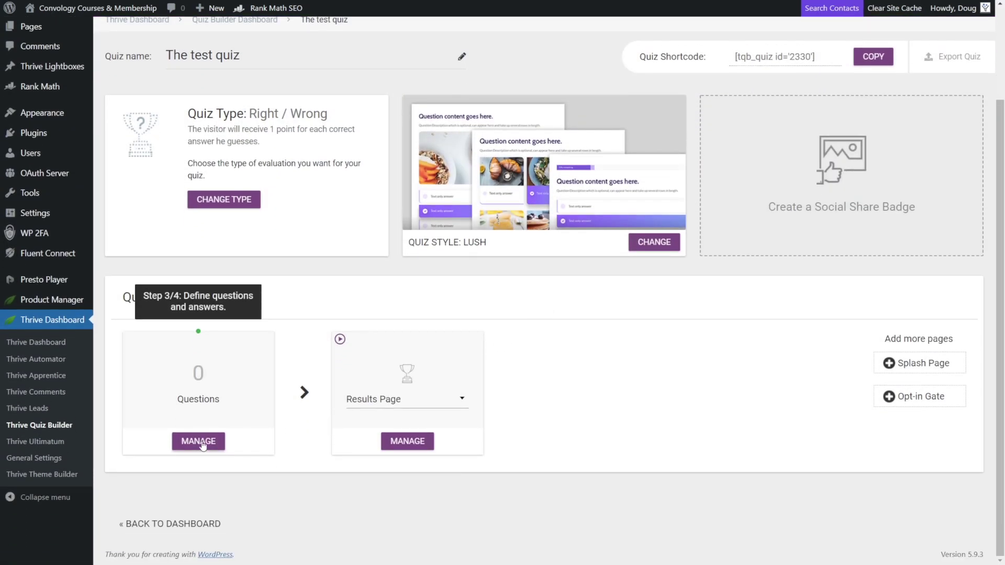
click(204, 461)
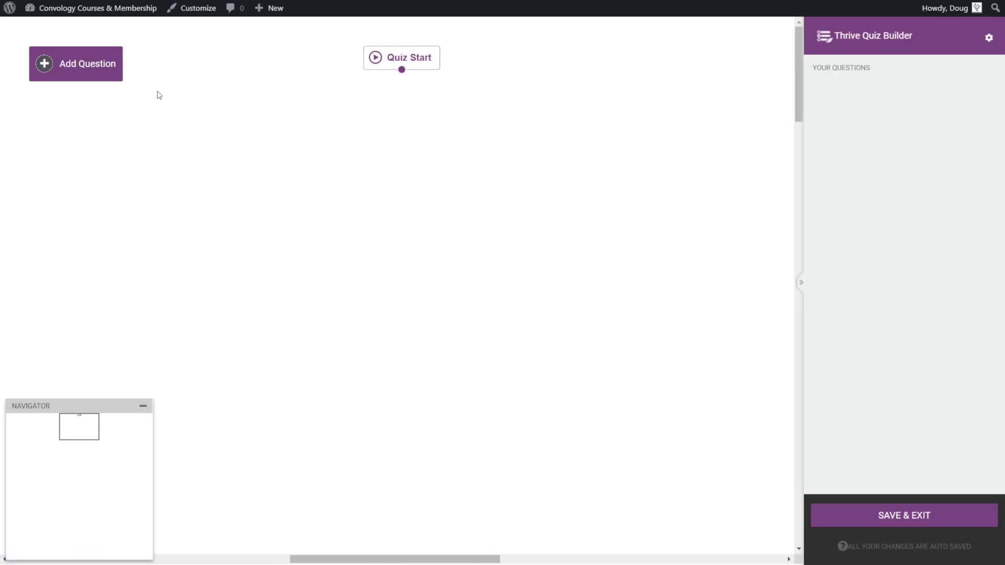
click(55, 67)
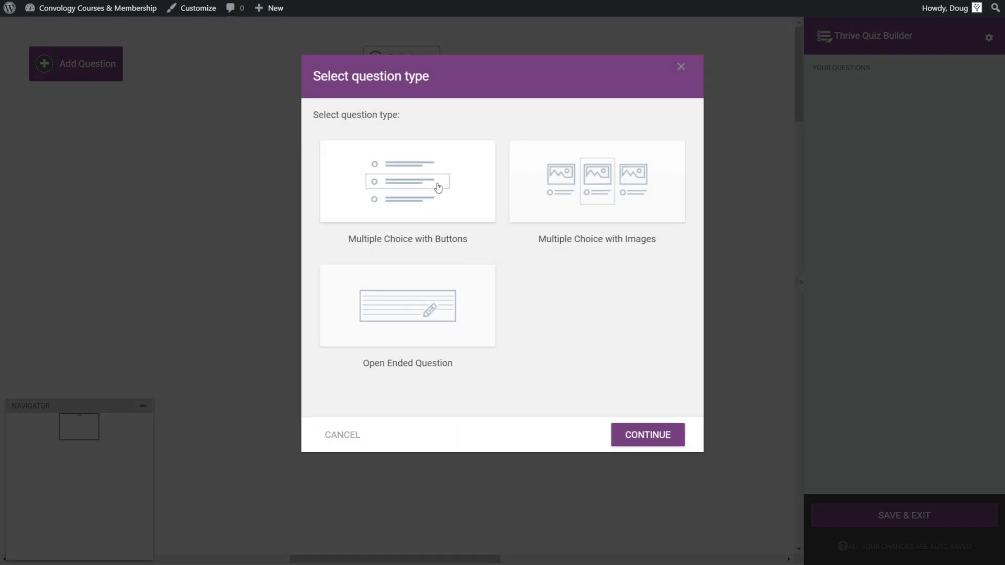
click(418, 180)
click(639, 436)
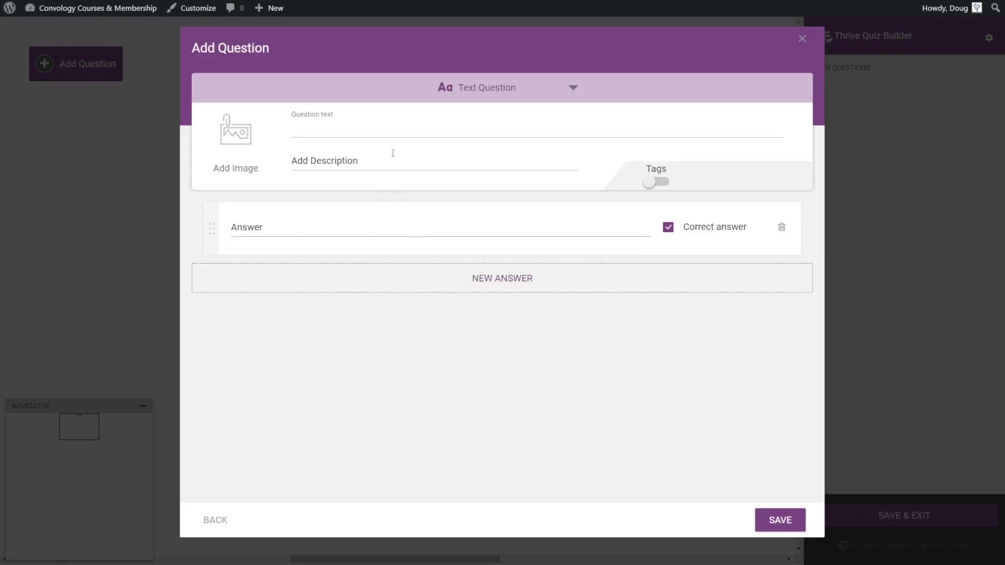
text(What is the right answer)
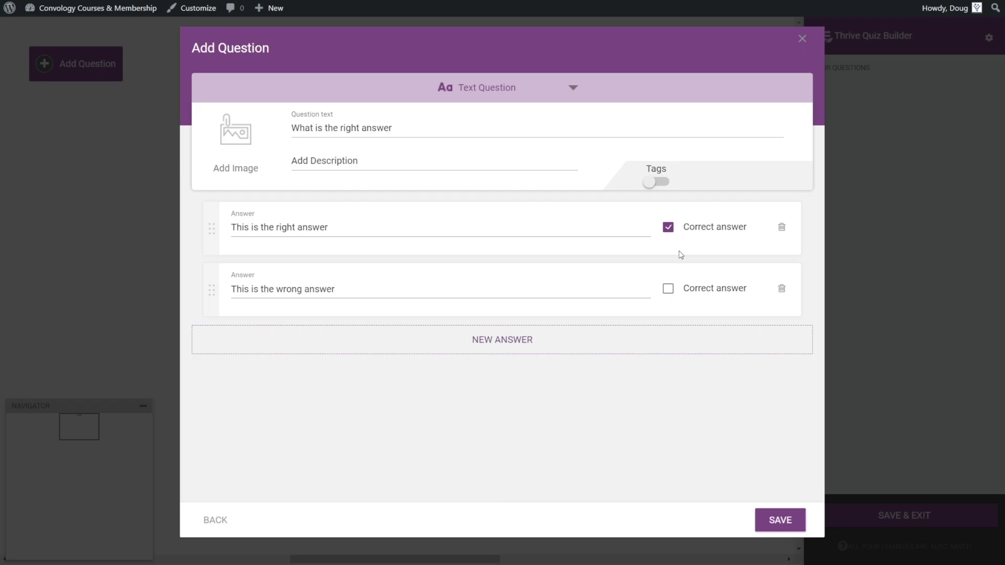
click(778, 520)
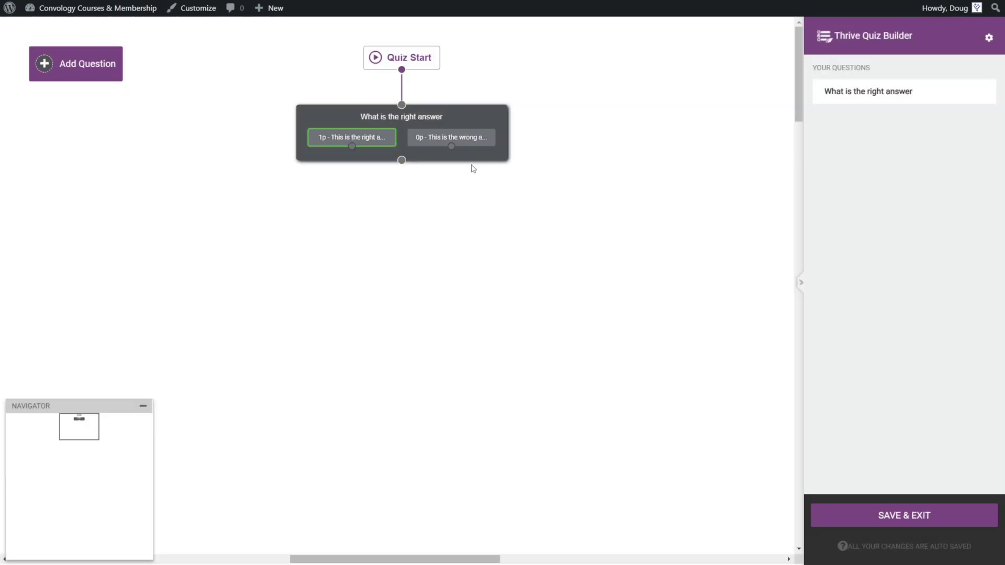
click(903, 517)
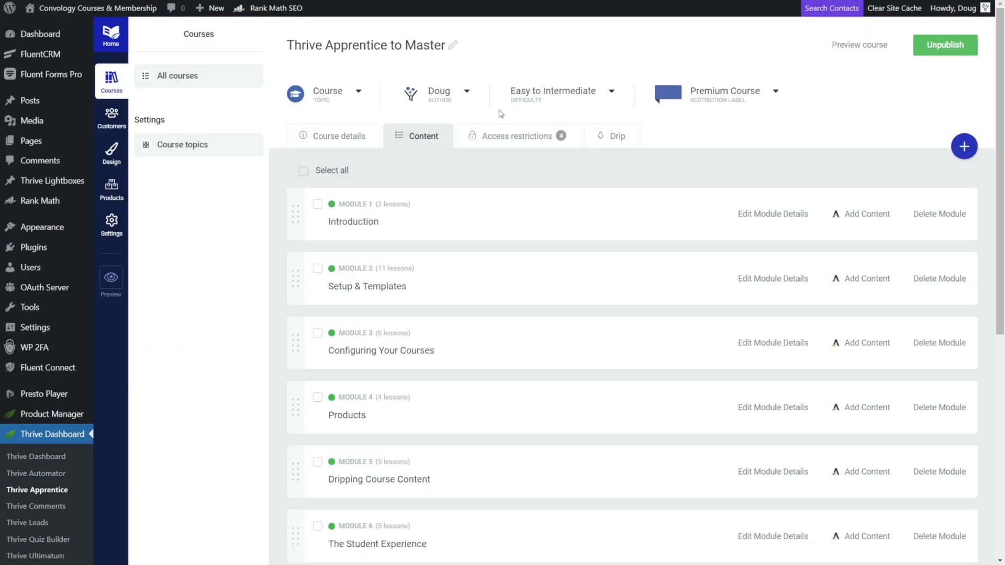
Step: Open the Quiz Testing lesson in Module 8 of the Thrive Apprentice to Master course for content editing
scroll(539, 267, down, 7)
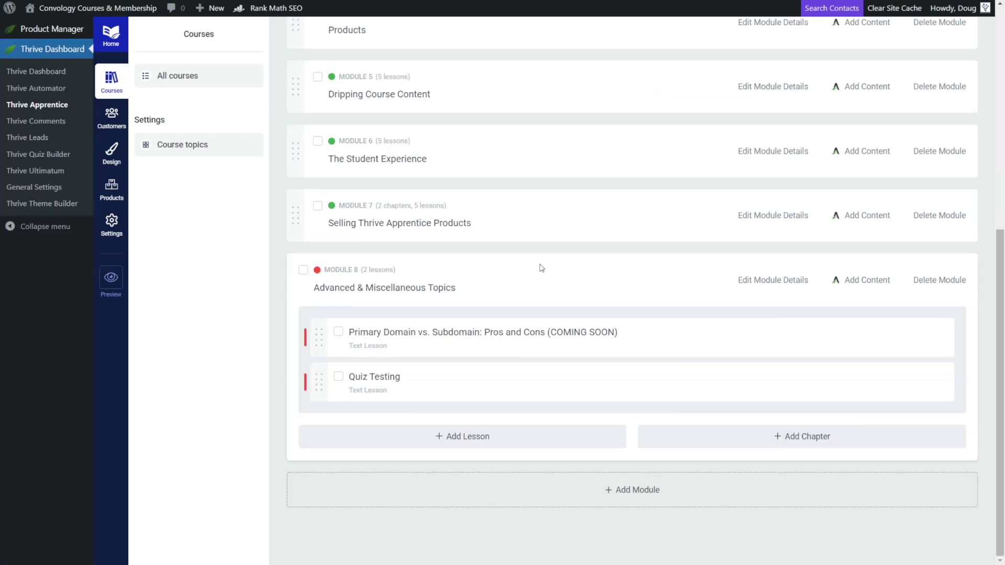
click(862, 383)
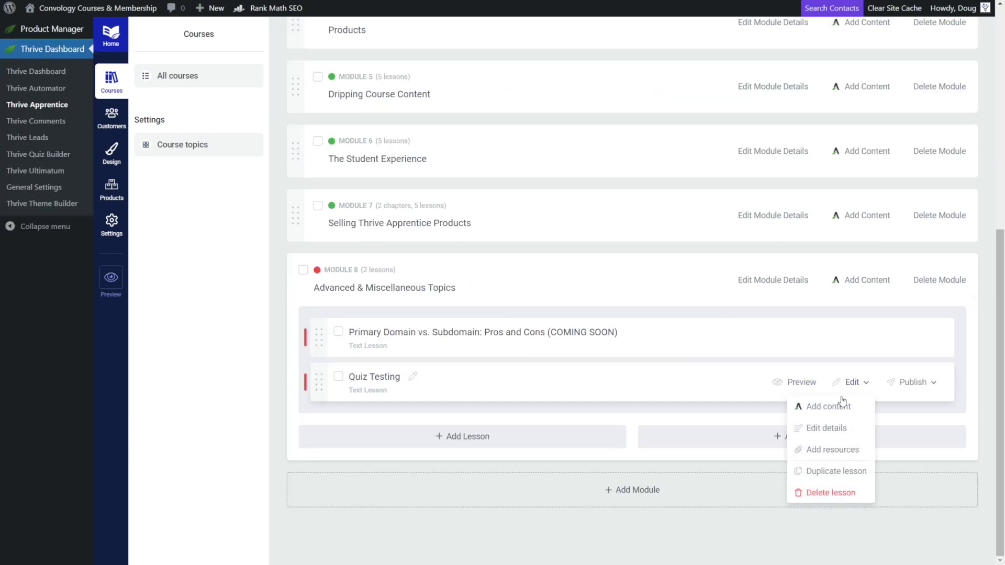
click(833, 412)
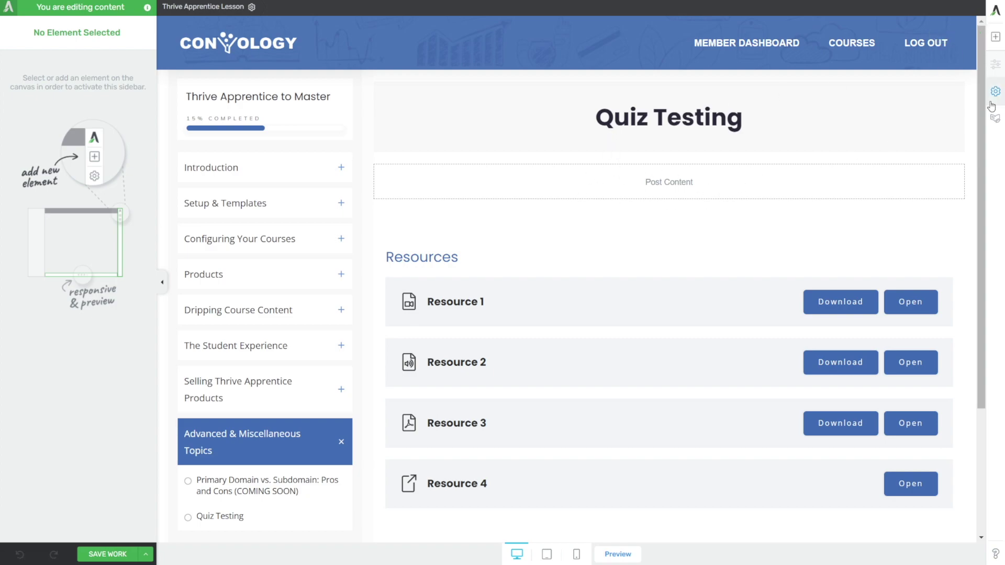
Step: Insert a Quiz element into the lesson's post content area and assign it the quiz "The meaning of the universe"
click(995, 37)
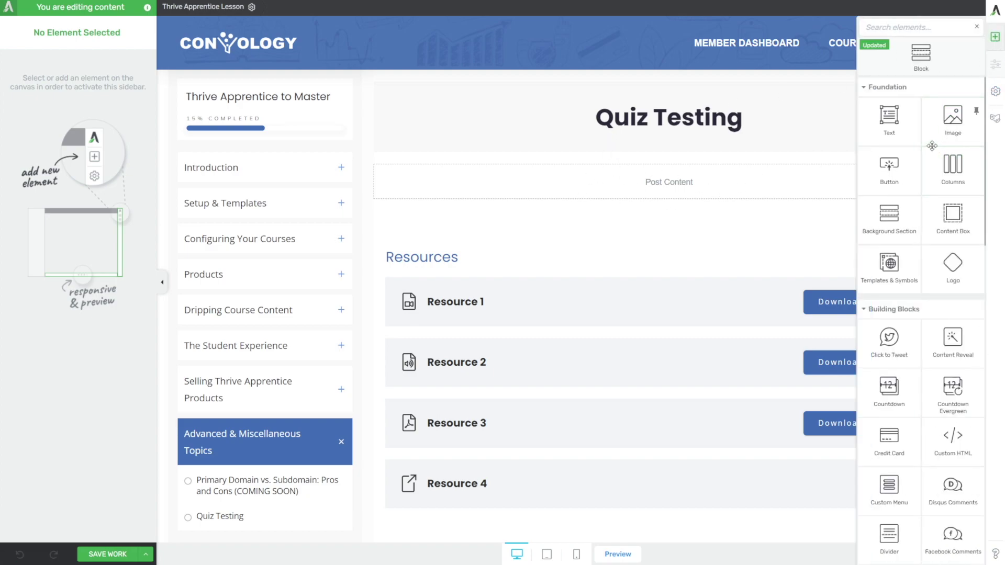
text(quiz)
drag(888, 127, 680, 184)
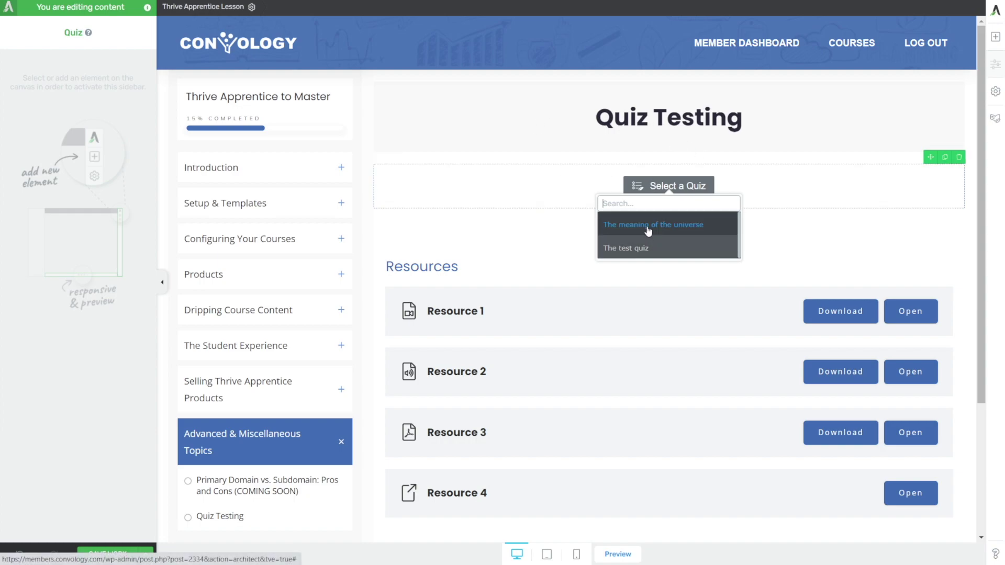
click(685, 231)
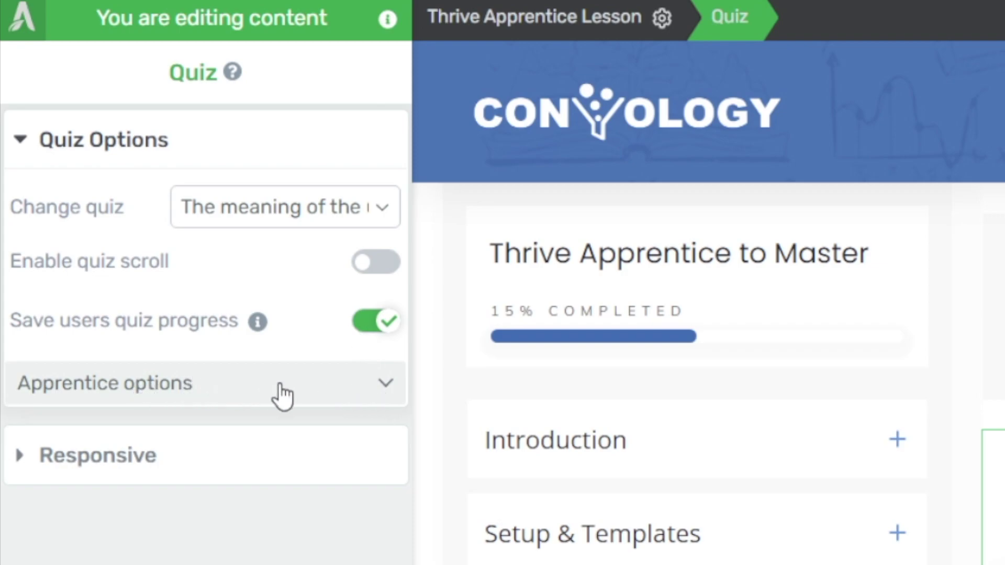
Step: Let the quiz results control "mark as complete", requiring a minimum of 1 correct answer, and save the lesson
click(373, 394)
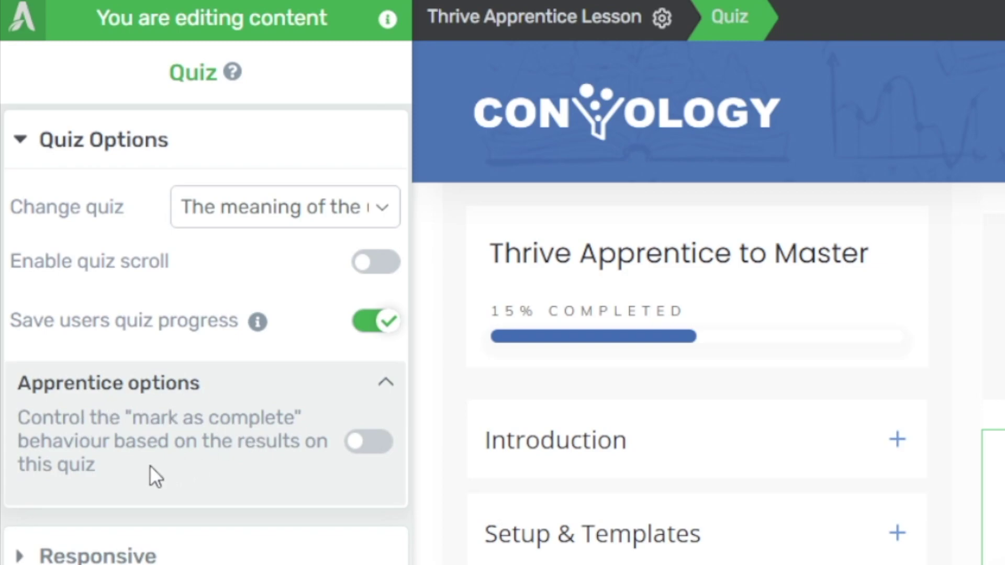
click(366, 442)
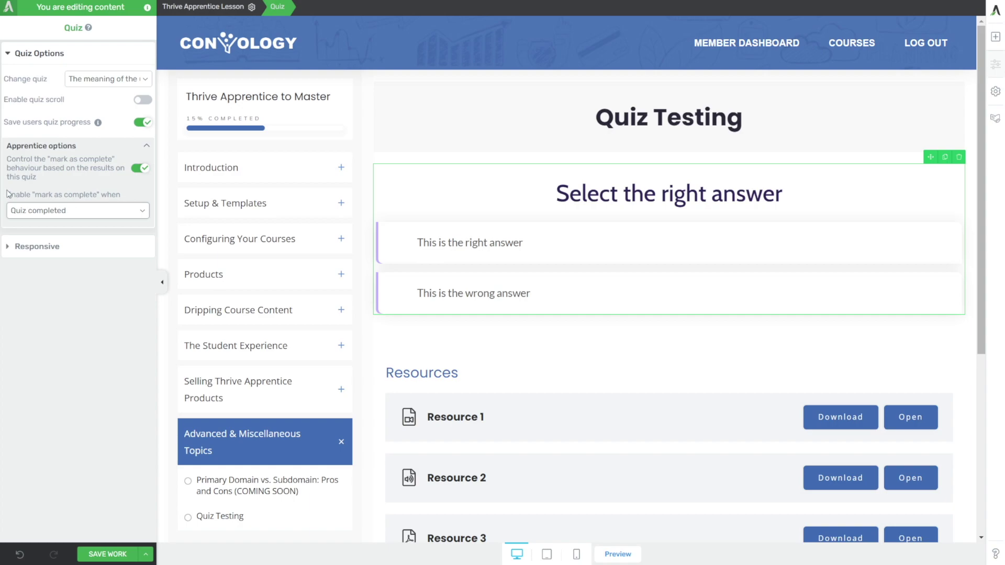
click(76, 214)
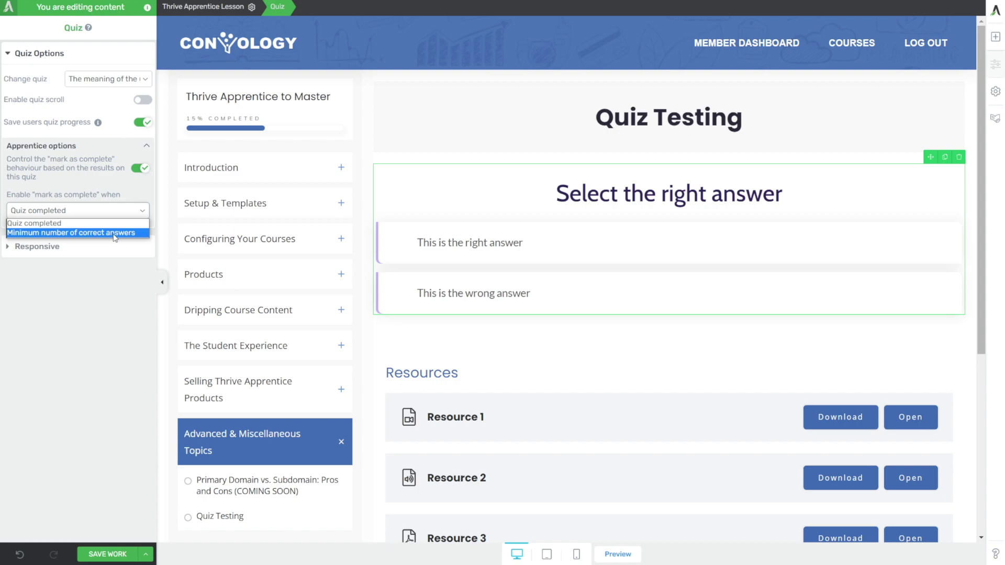
click(80, 236)
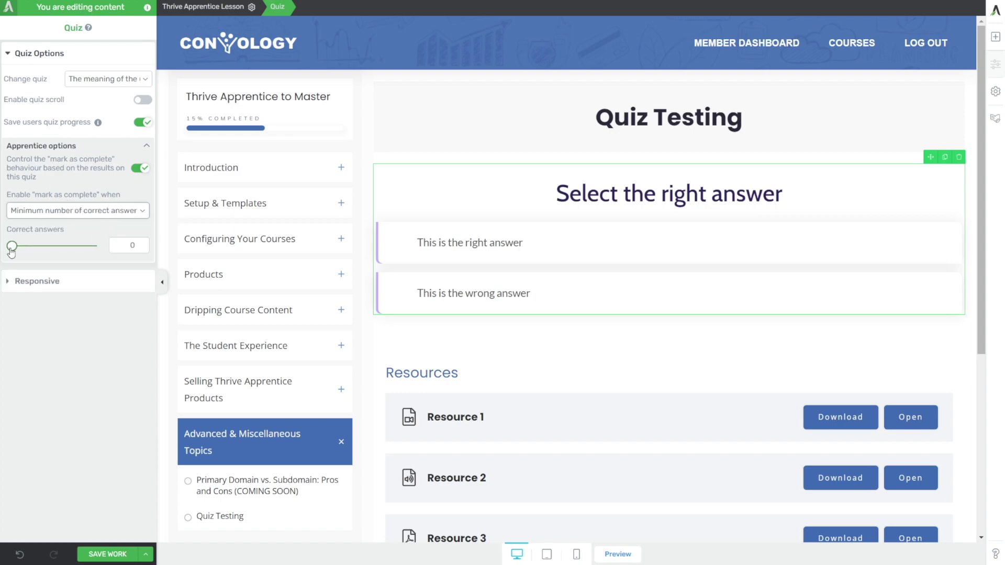
drag(13, 246, 92, 250)
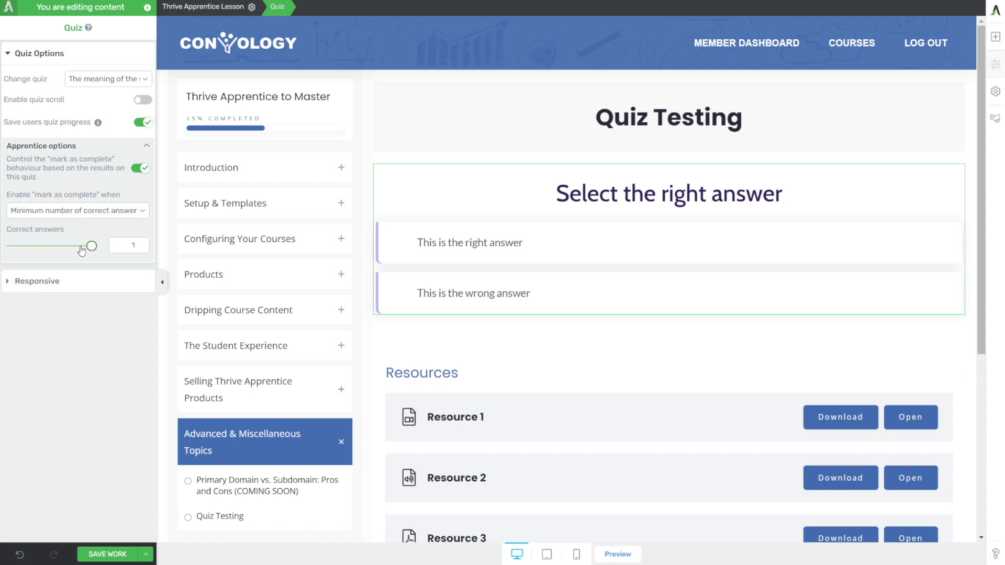
mouse_move(93, 248)
mouse_down()
mouse_move(12, 247)
mouse_move(80, 252)
mouse_up()
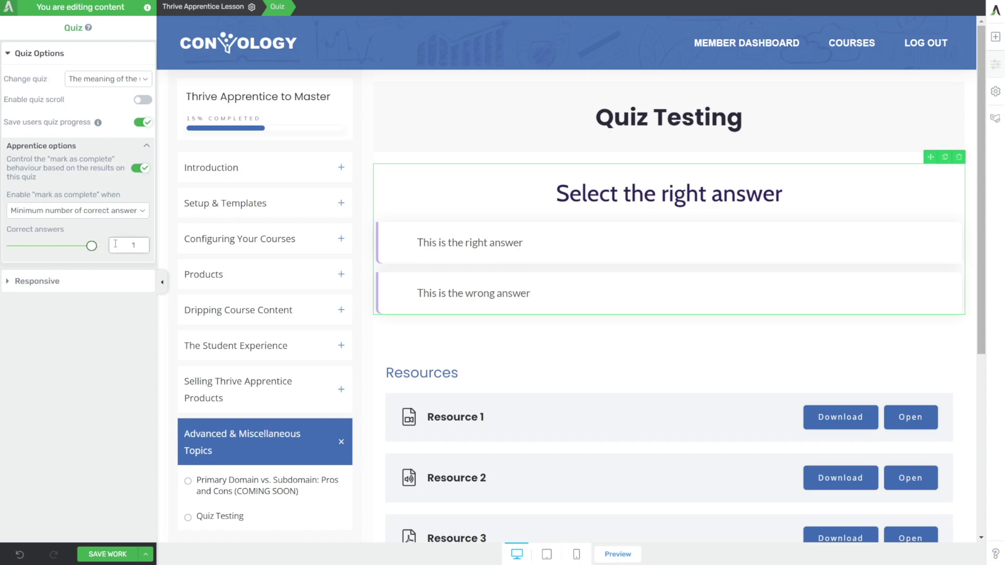
click(107, 553)
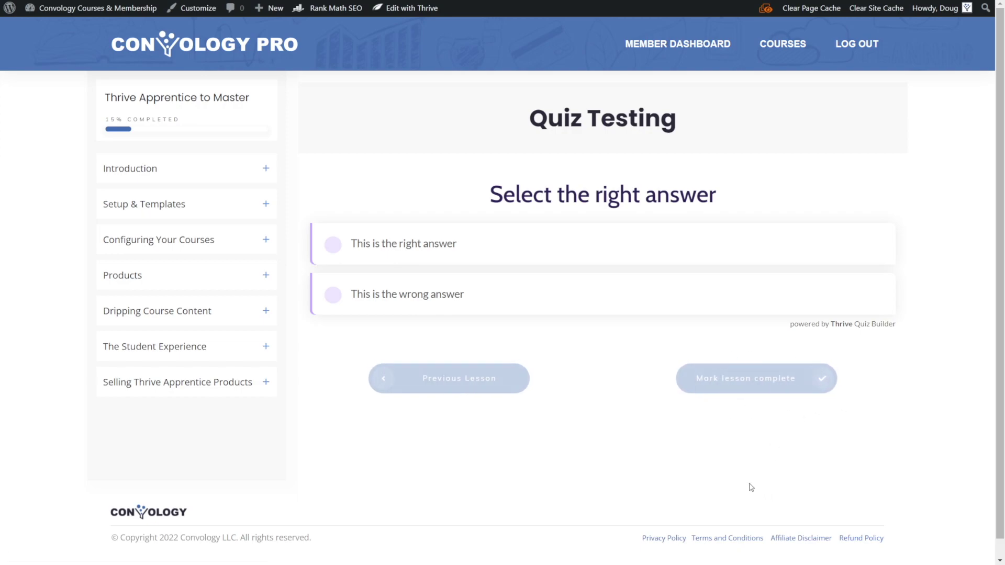
Step: Test the quiz on the live lesson page by choosing "This is the wrong answer"
click(433, 306)
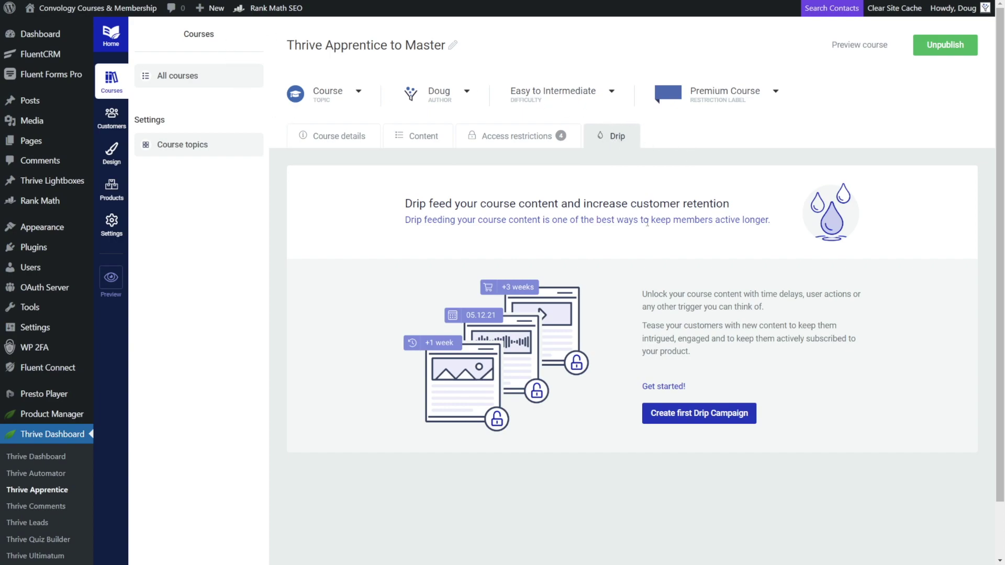
Step: Start the course's first drip campaign from scratch and name it "Quiz demo"
click(707, 417)
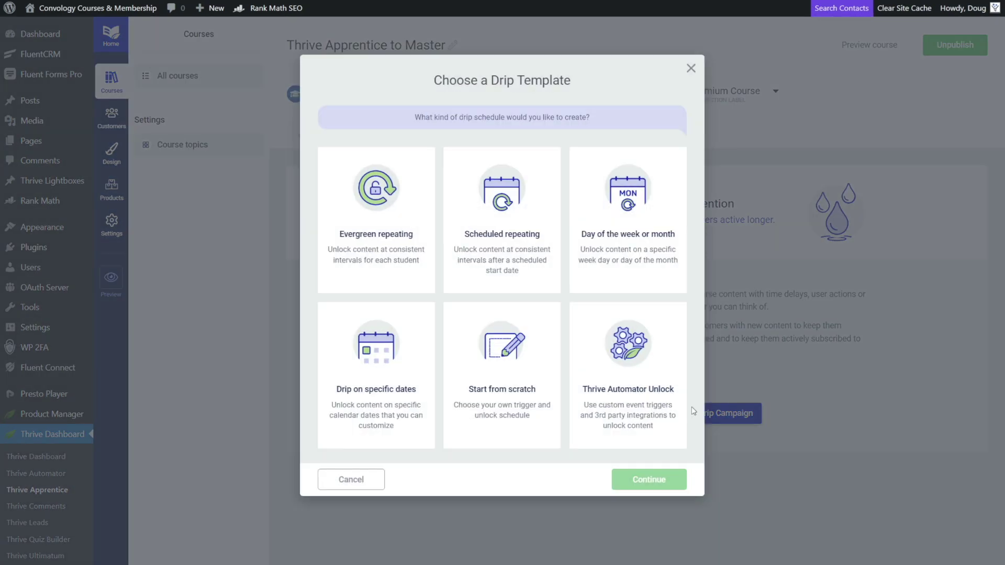
click(504, 384)
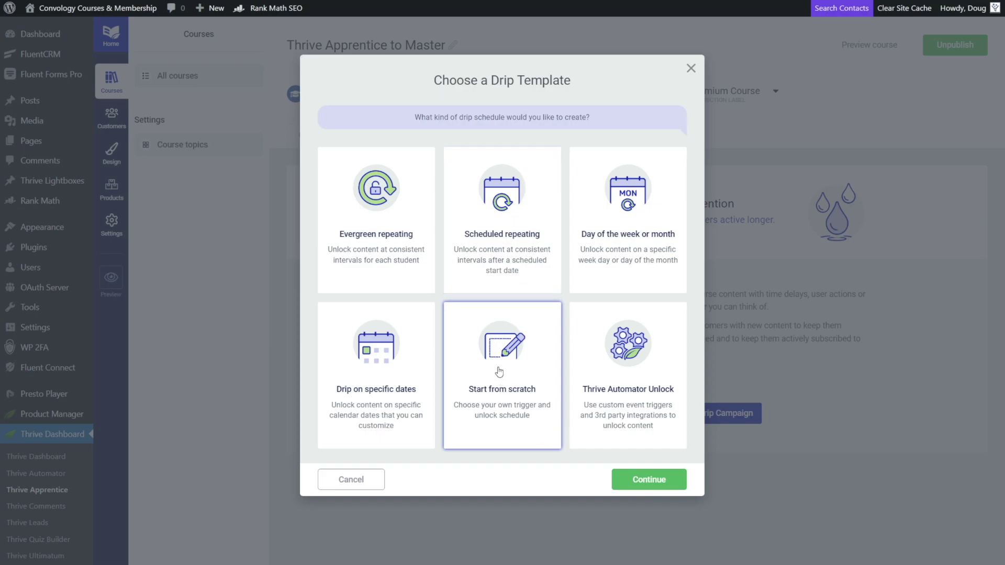
click(646, 479)
click(415, 205)
text(Quiz demo)
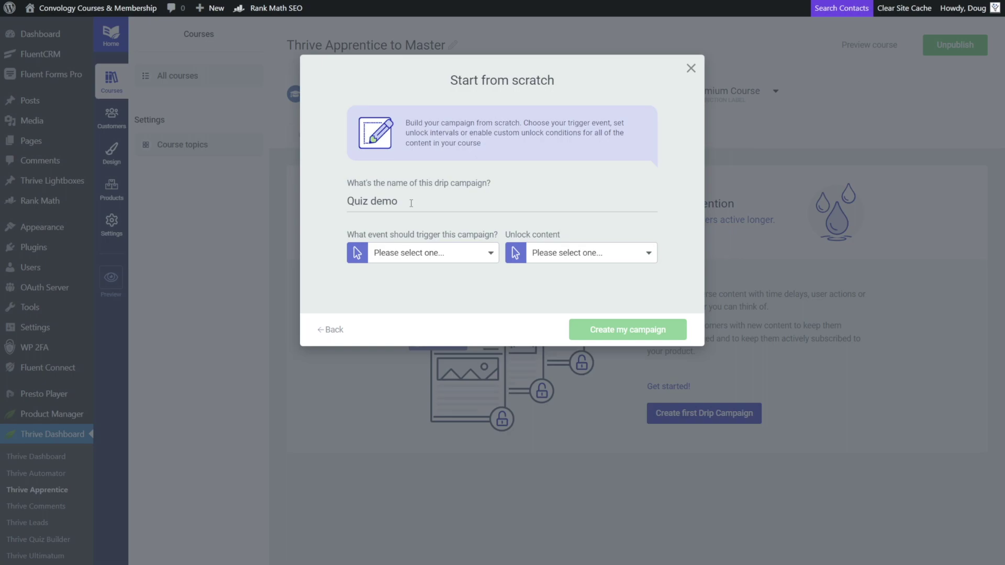
Step: Trigger the campaign when a user purchases the product, unlock content at custom intervals, and create the campaign
click(477, 259)
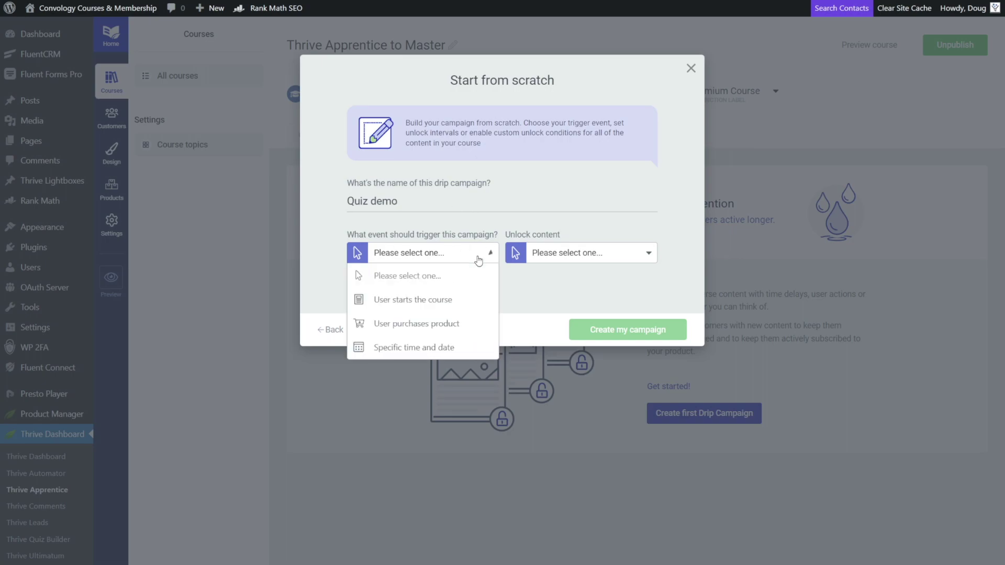
click(400, 327)
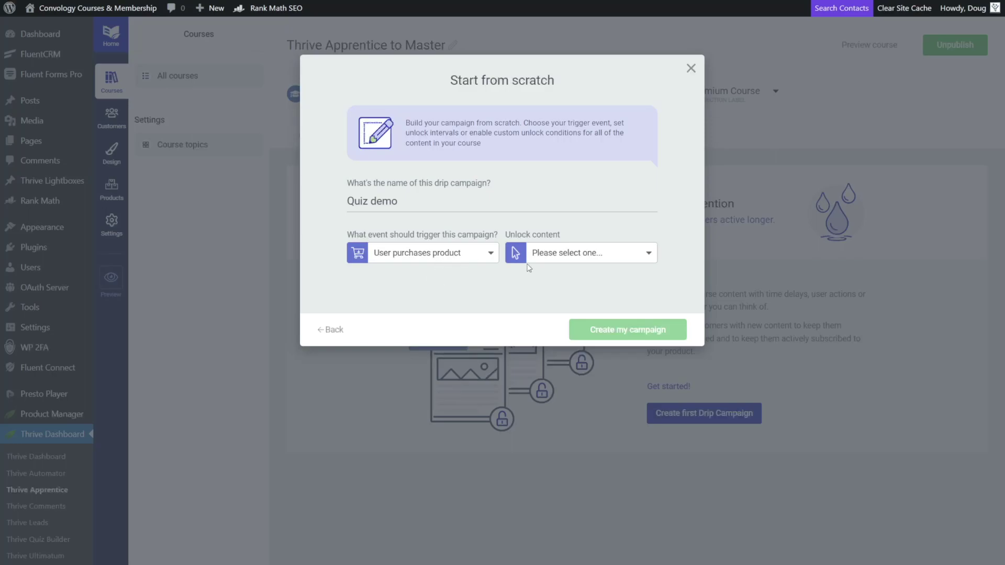
click(547, 257)
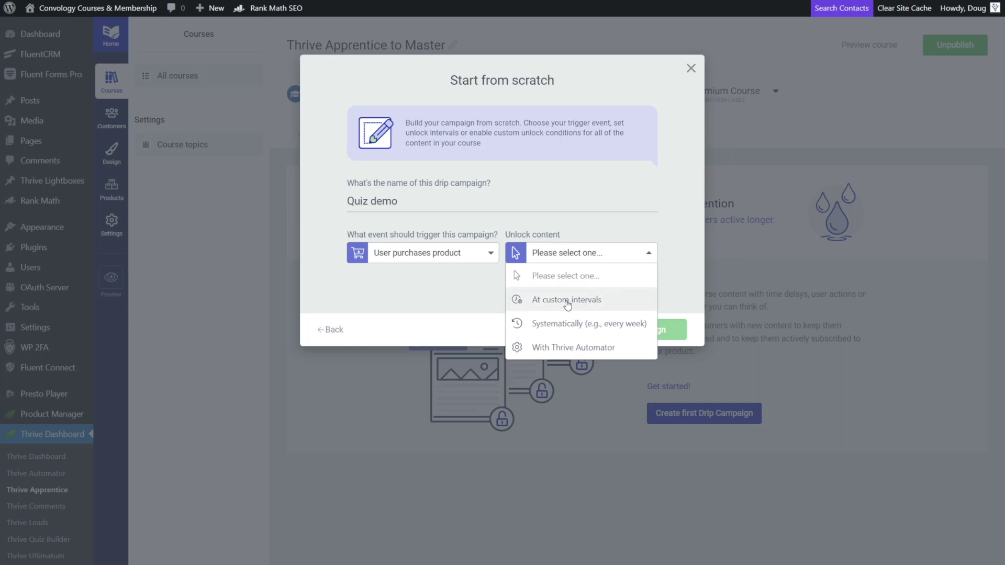
click(591, 302)
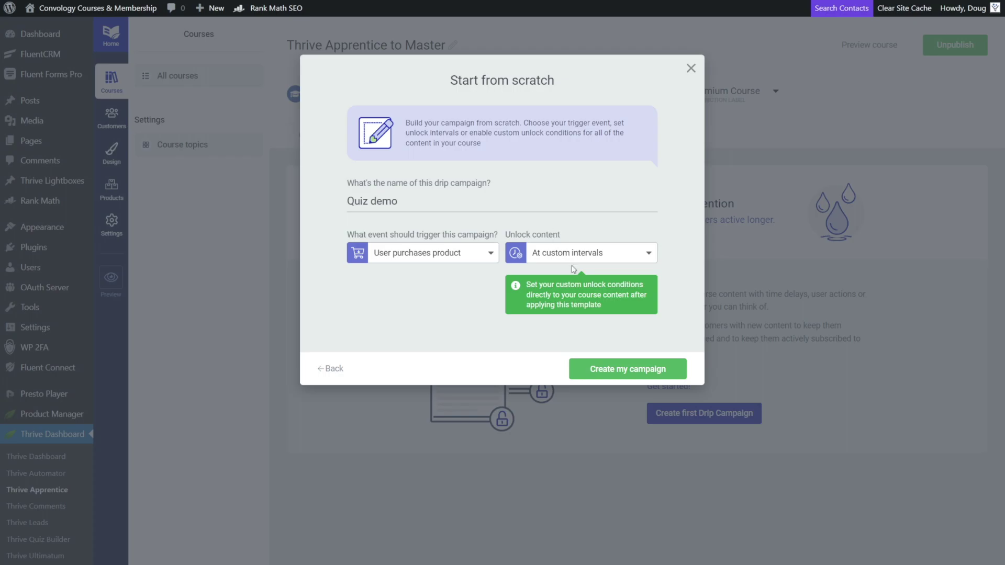
click(613, 370)
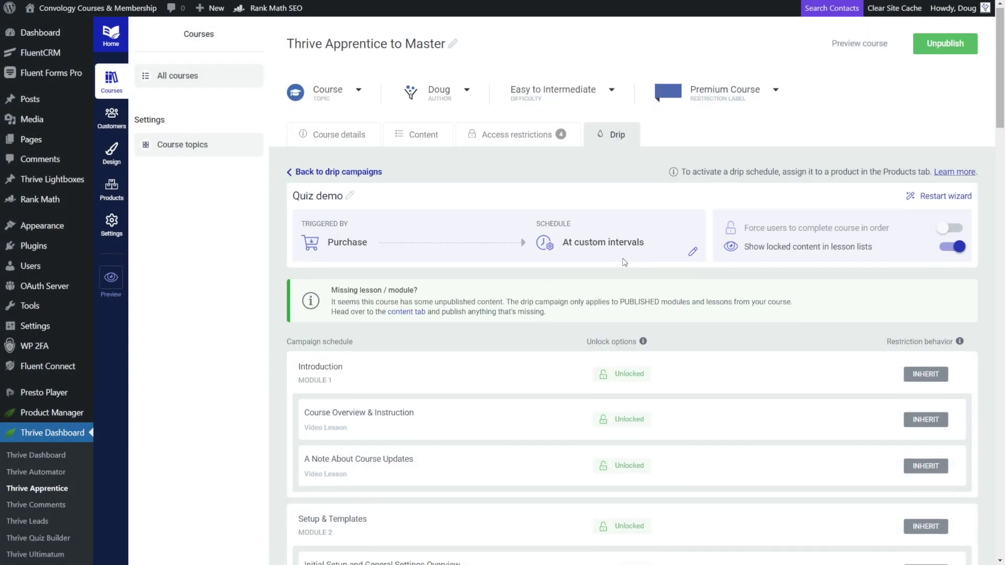
Step: Review the unlock options of the modules and lessons in the Quiz demo campaign schedule
scroll(629, 262, down, 2)
mouse_move(629, 260)
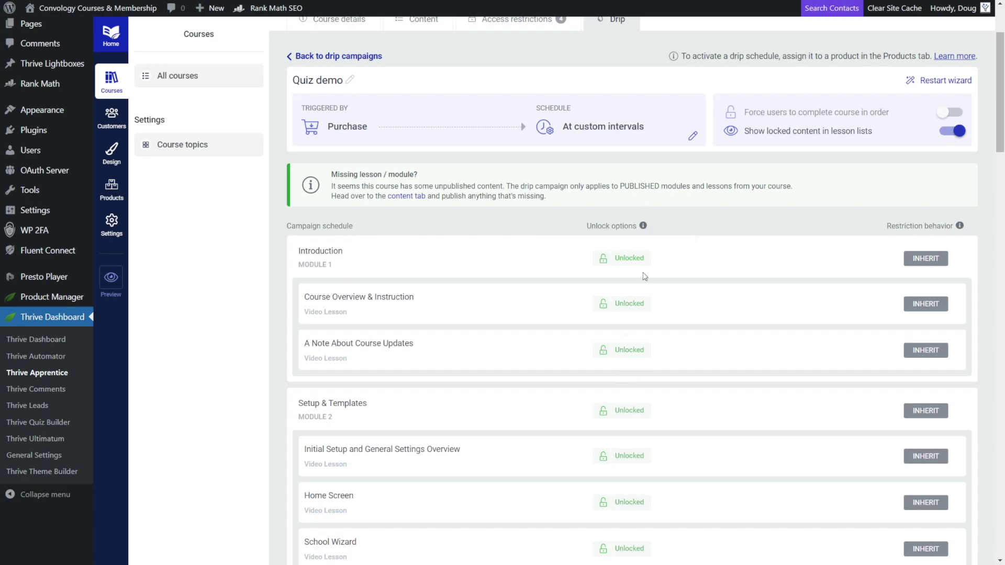
scroll(661, 247, down, 2)
scroll(661, 247, down, 1)
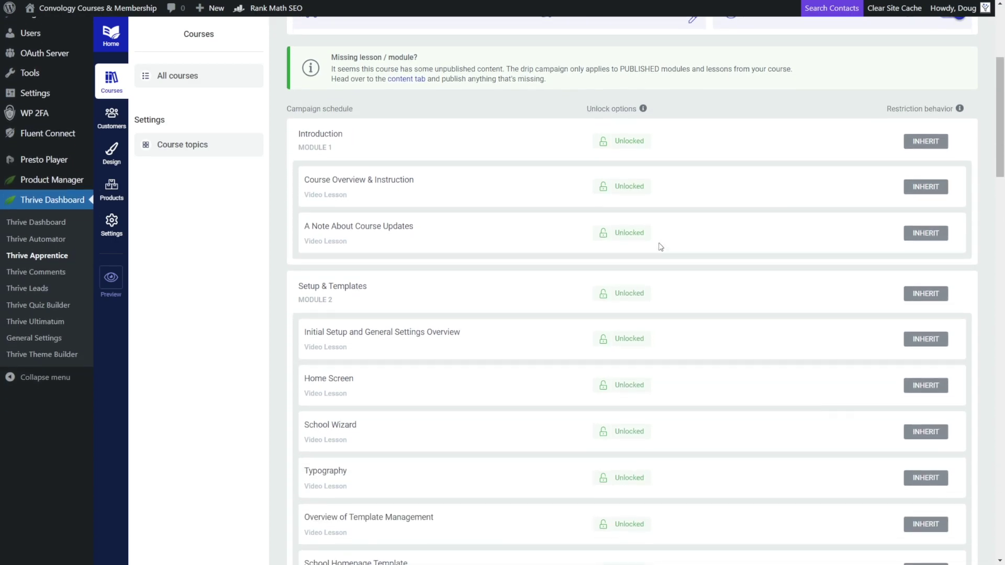
mouse_move(647, 139)
scroll(592, 233, down, 3)
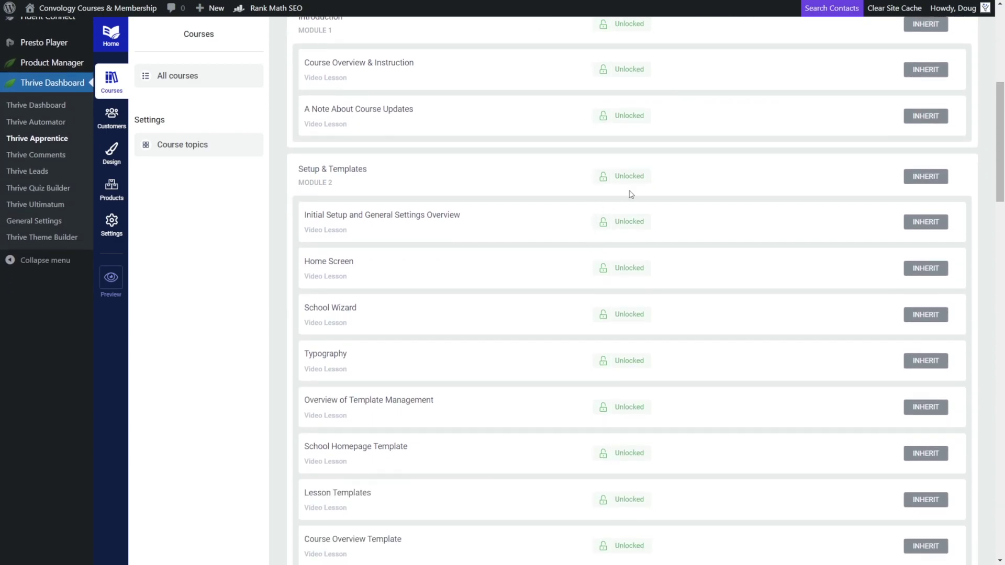
scroll(628, 195, down, 10)
scroll(628, 232, up, 10)
scroll(630, 239, up, 3)
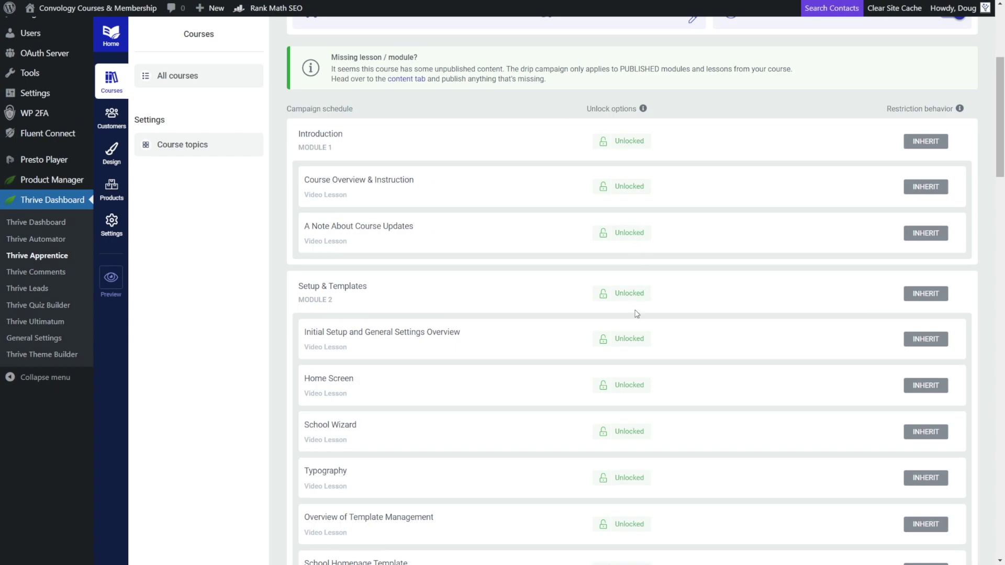
Step: Add a new unlock rule to the Setup & Templates module with Thrive Quiz Result as its condition
mouse_move(623, 293)
click(625, 295)
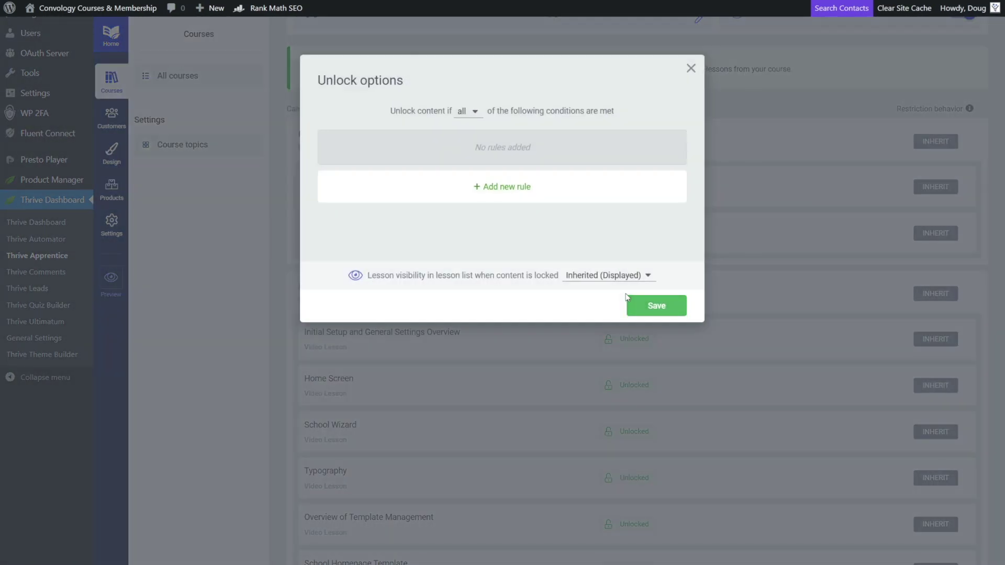
click(500, 193)
click(450, 164)
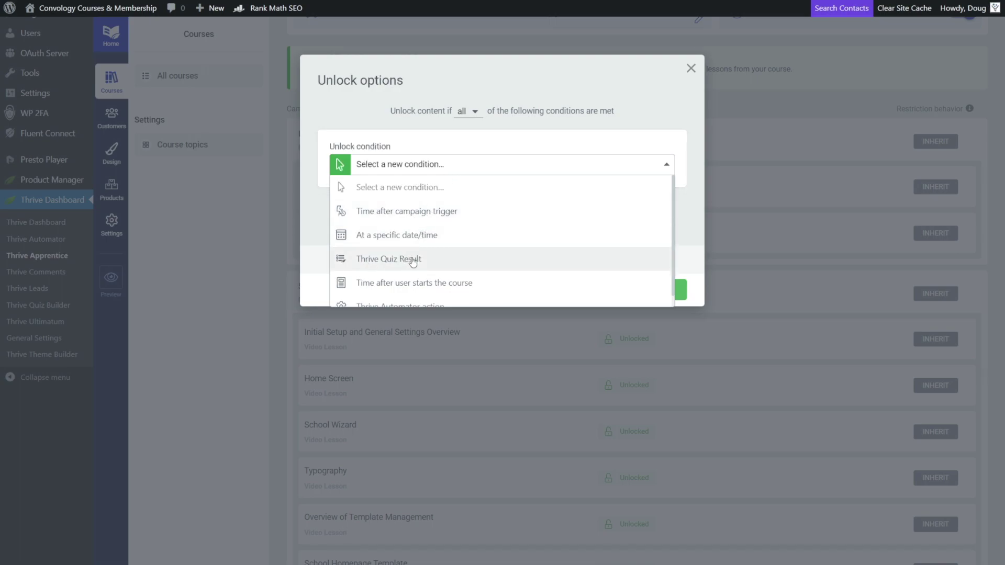
click(413, 262)
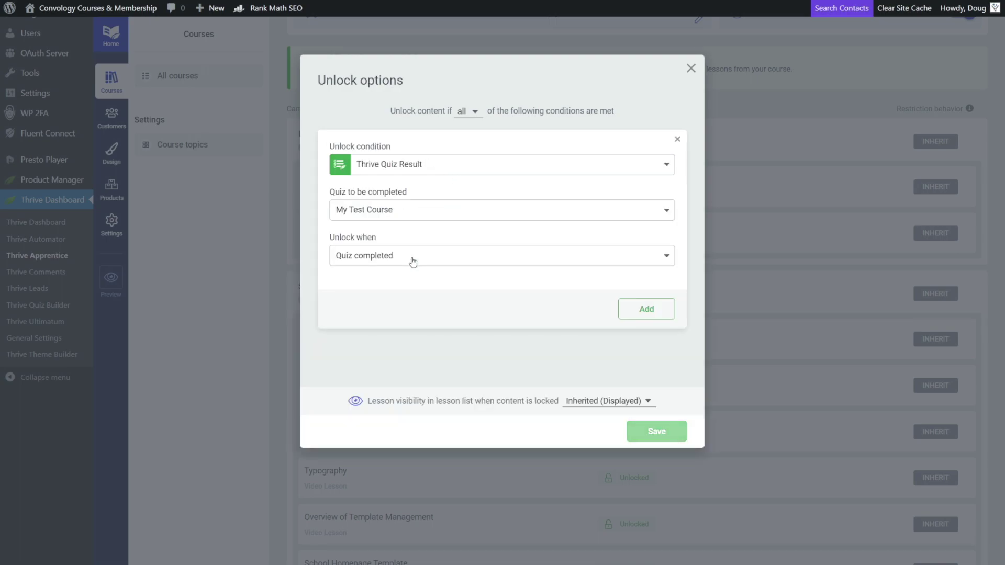
Step: Base the rule on the My Test Course quiz with a minimum of 1 correct answer, add it, and save the unlock options
click(387, 210)
click(388, 231)
click(407, 256)
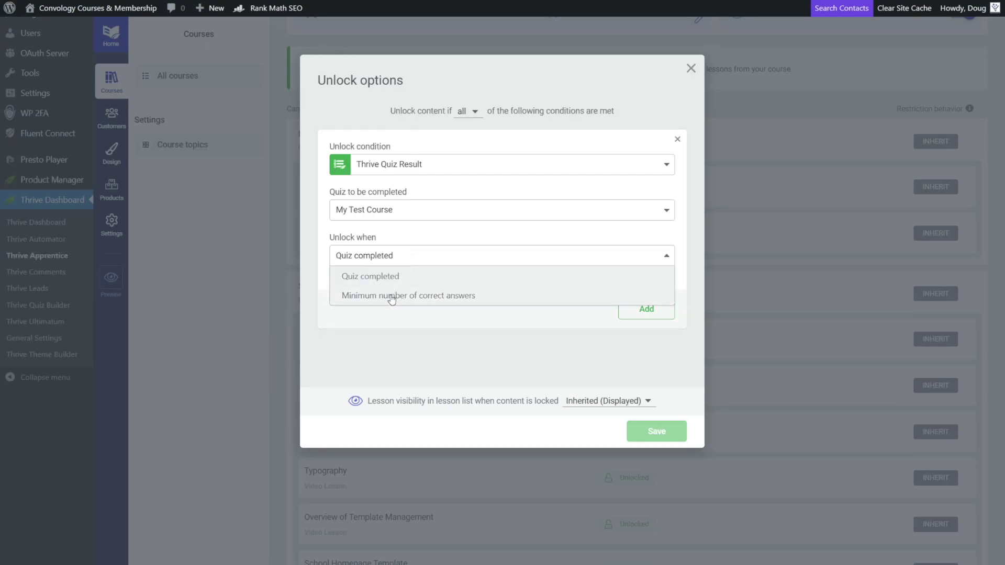
click(390, 296)
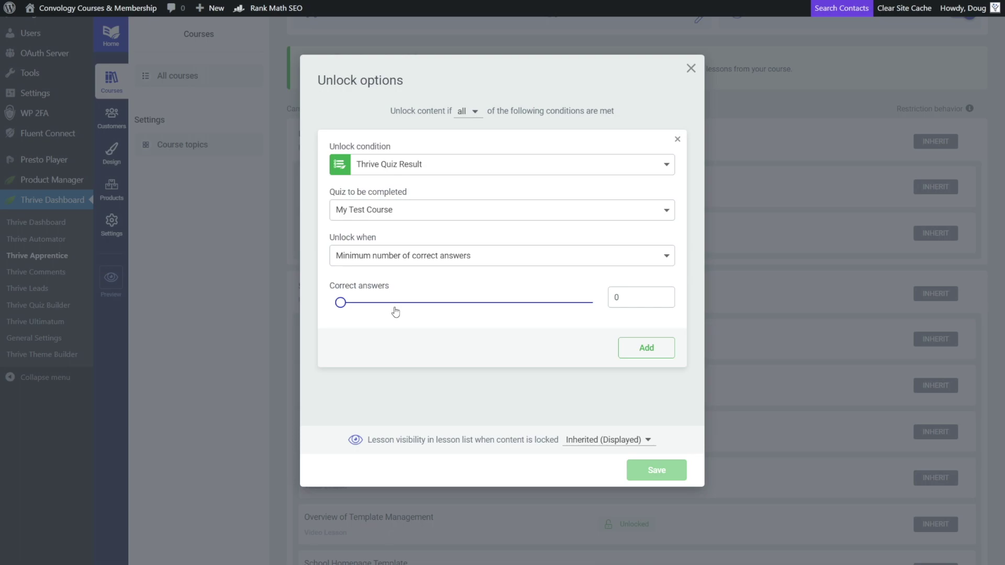
click(481, 304)
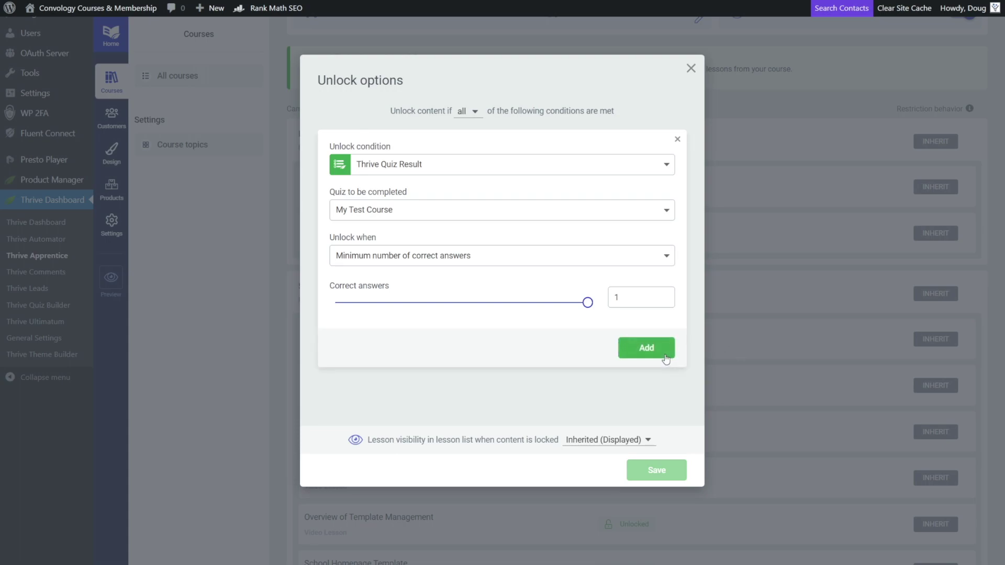
click(647, 348)
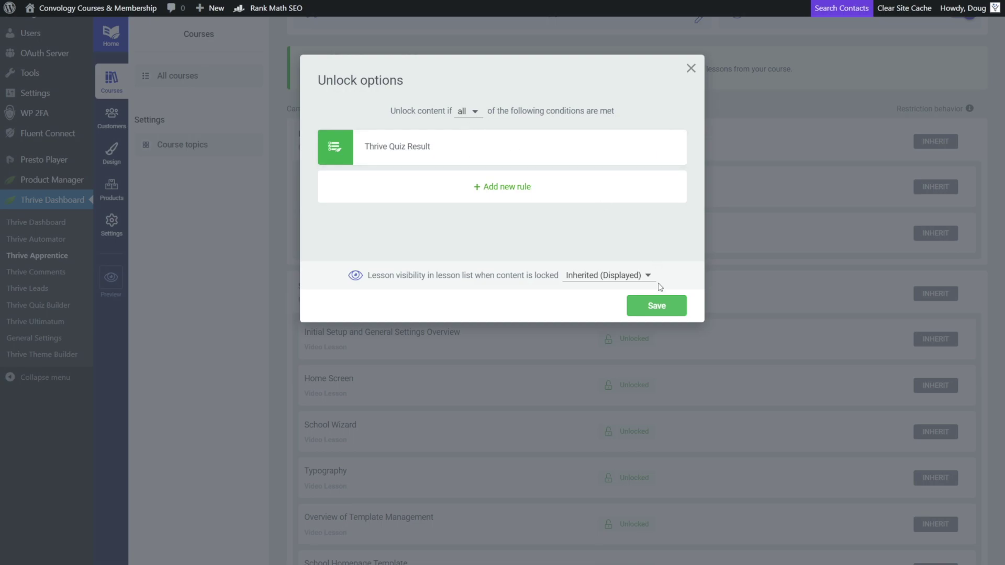
click(656, 305)
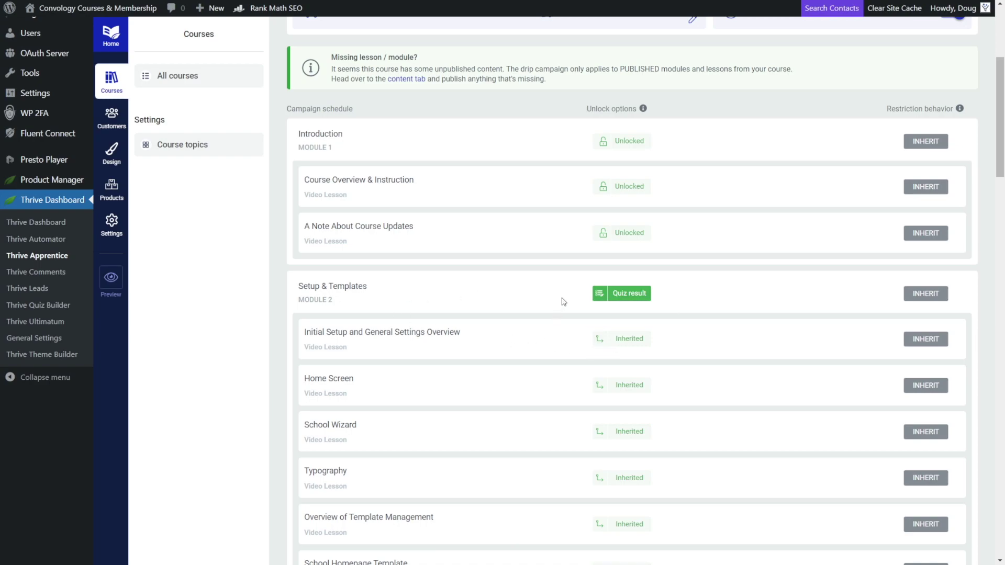
Step: Check the unlock options of the Setup & Templates lessons and the modules after it
scroll(657, 347, down, 5)
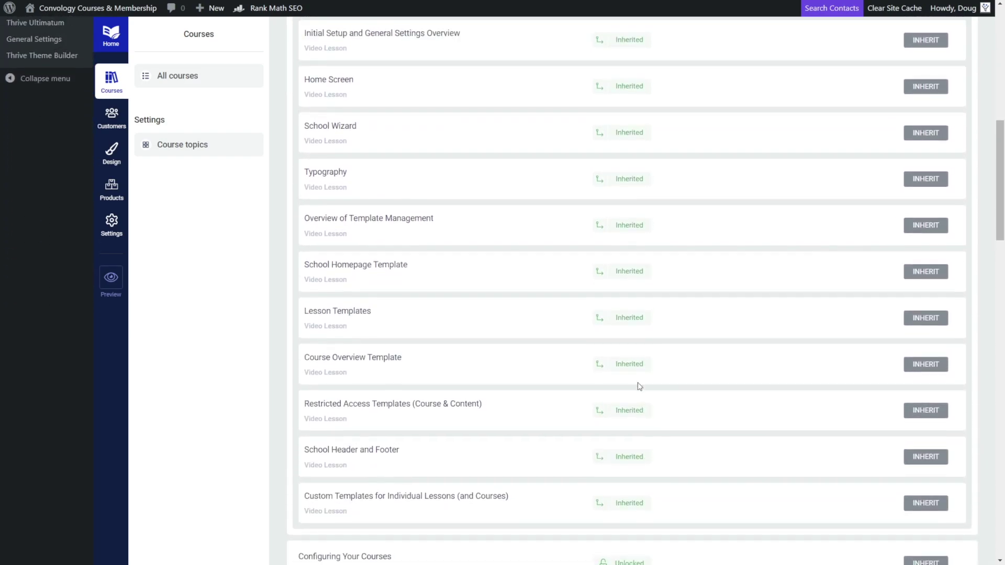
scroll(644, 397, up, 5)
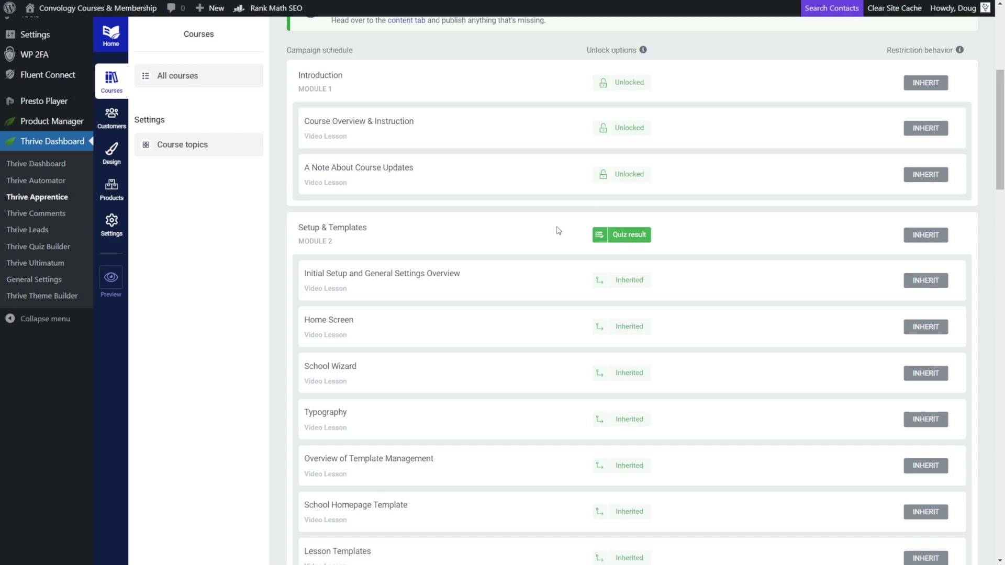
scroll(679, 237, down, 9)
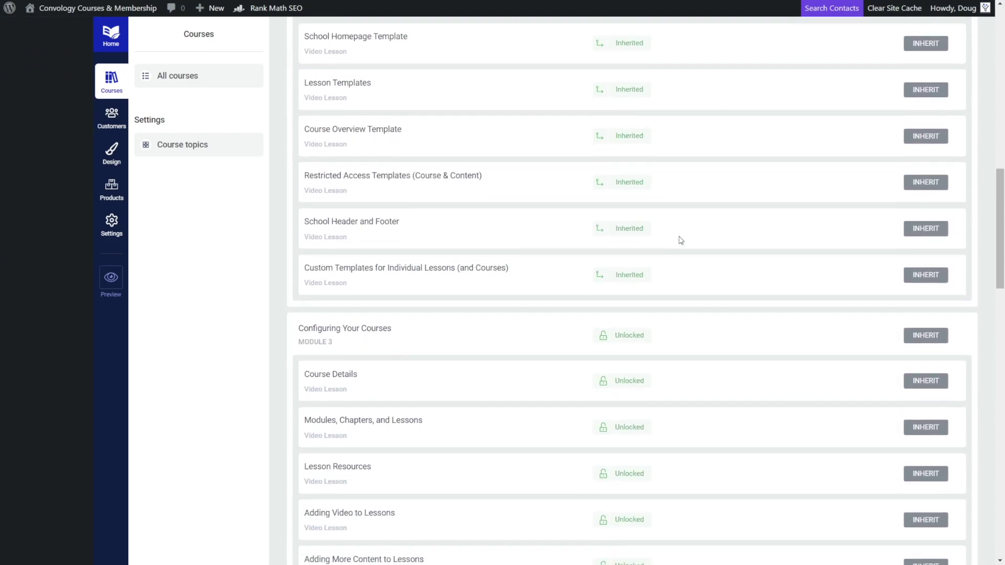
scroll(680, 240, down, 3)
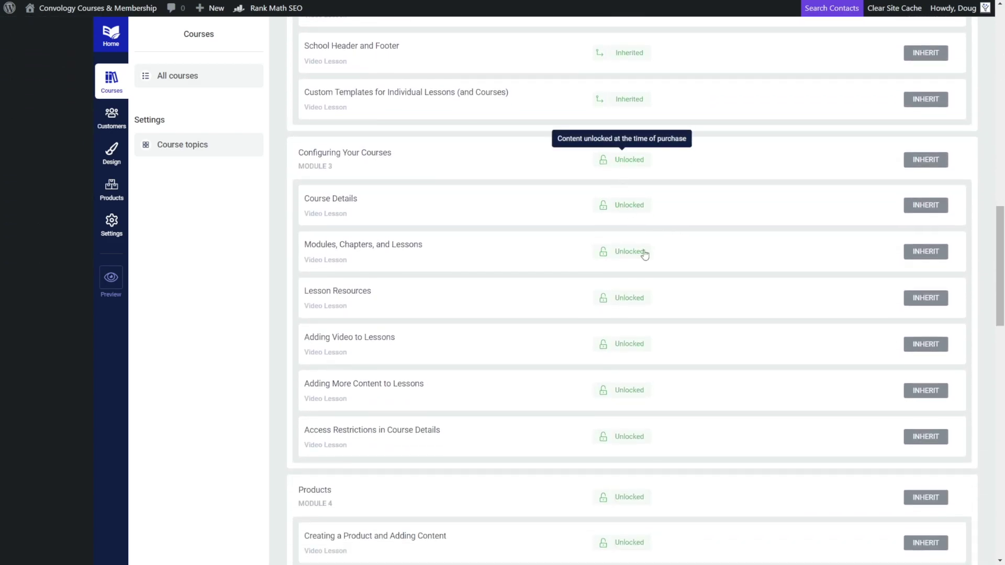
scroll(648, 502, up, 9)
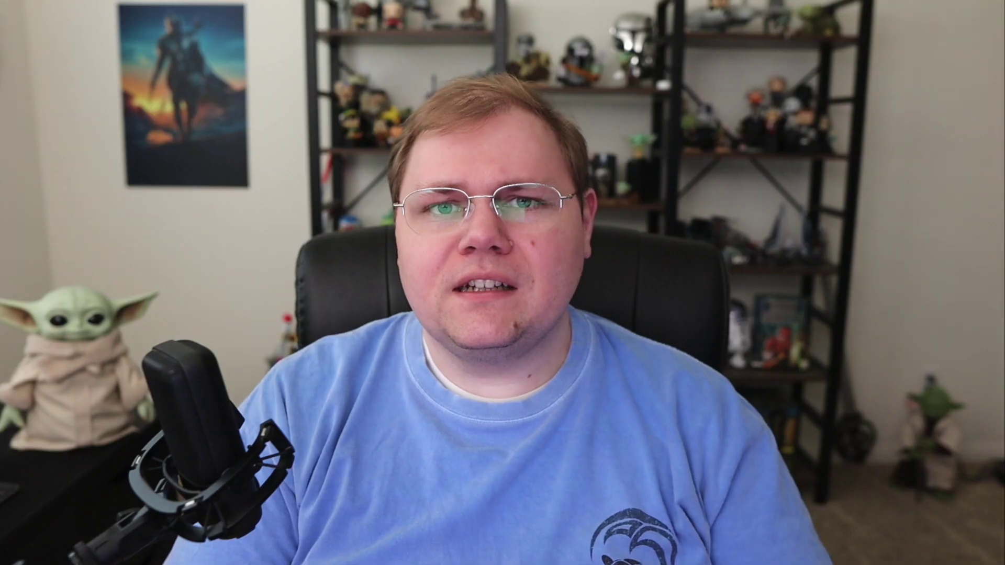